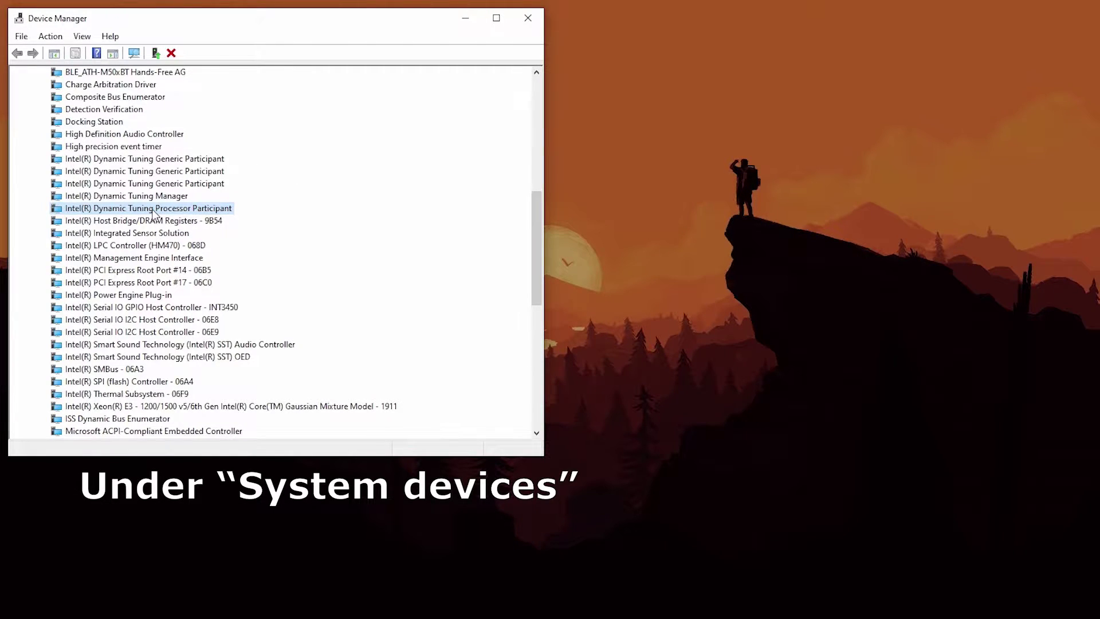
Select the Intel Dynamic Tuning Manager and each of the three Dynamic Tuning Generic Participant entries
{"action": "left_click", "coordinate": [152, 198]}
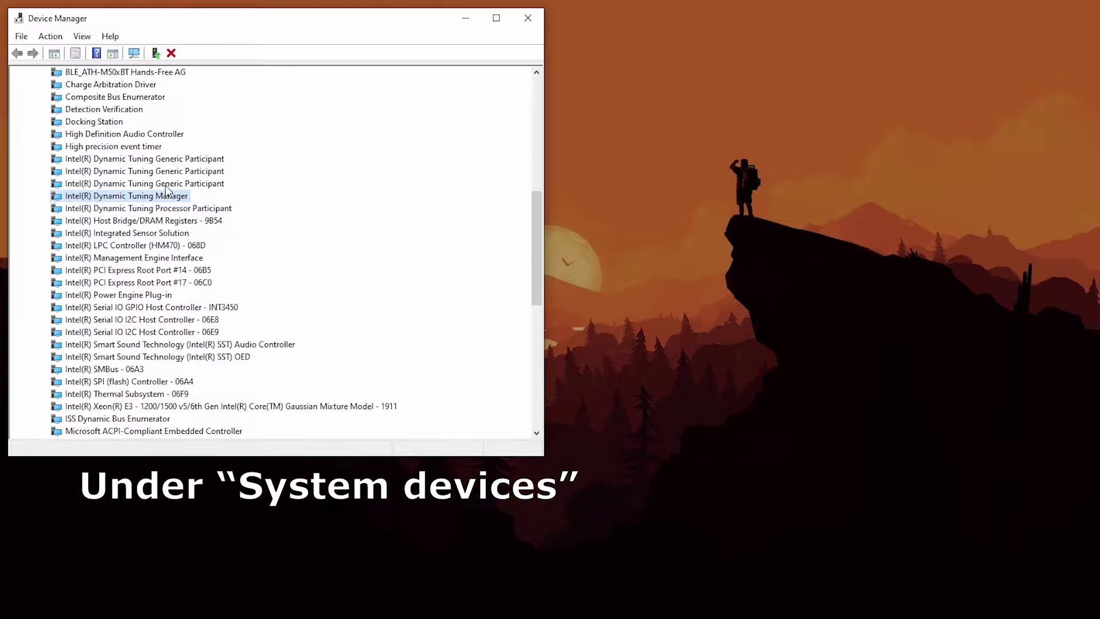
{"action": "left_click", "coordinate": [172, 183]}
{"action": "left_click", "coordinate": [175, 171]}
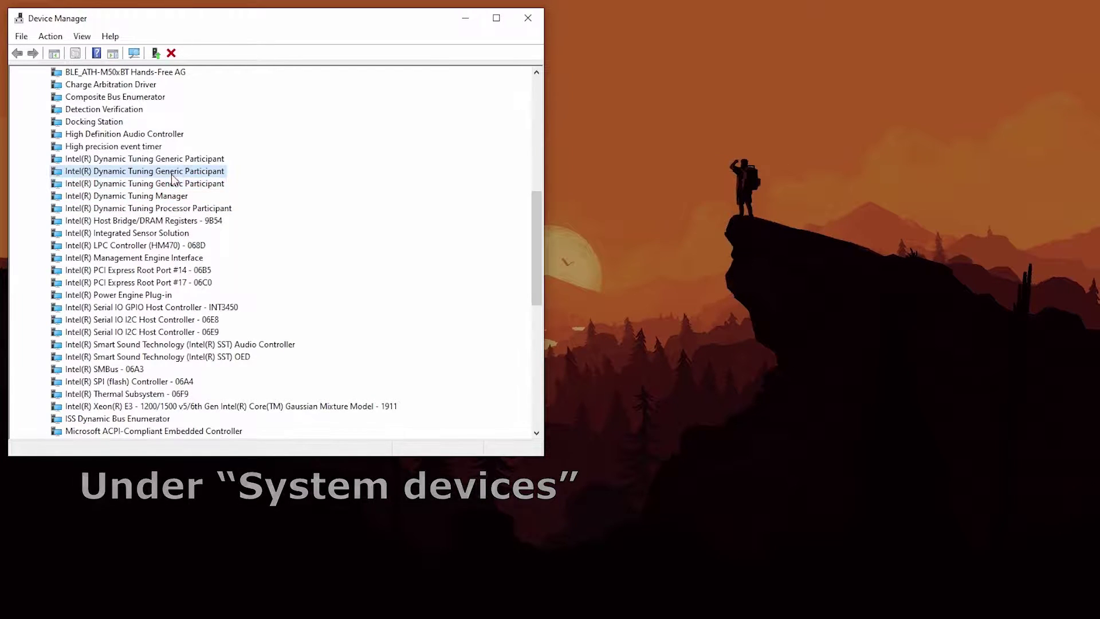
{"action": "left_click", "coordinate": [174, 161]}
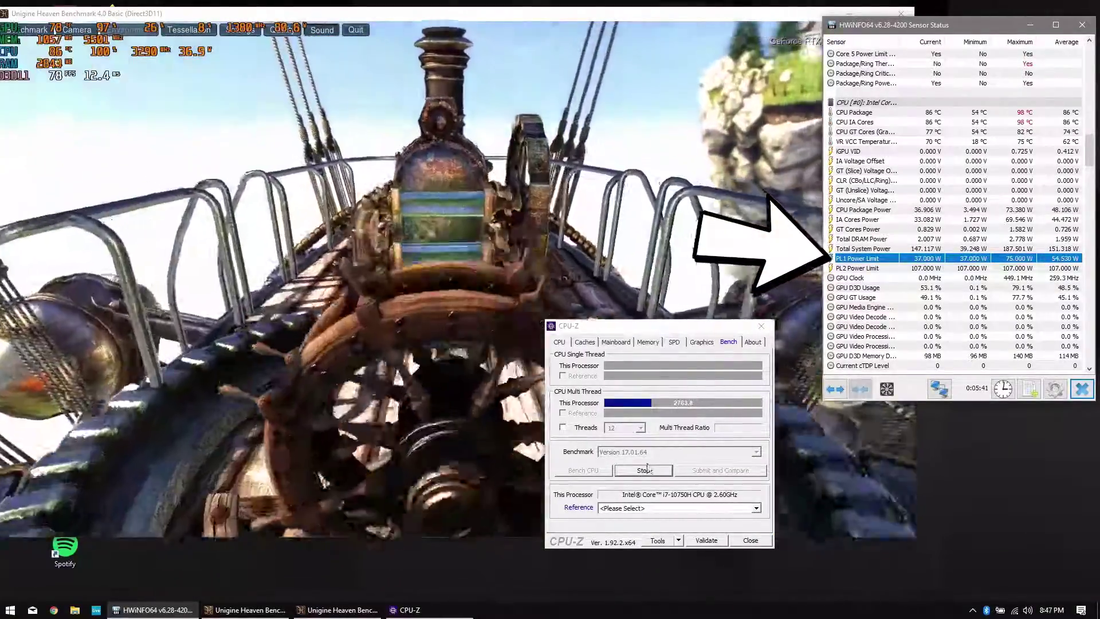
Stop the CPU-Z stress test once PL1 holds at 37.5 W, then bring up the Generic Participant's actions
{"action": "left_click", "coordinate": [643, 469]}
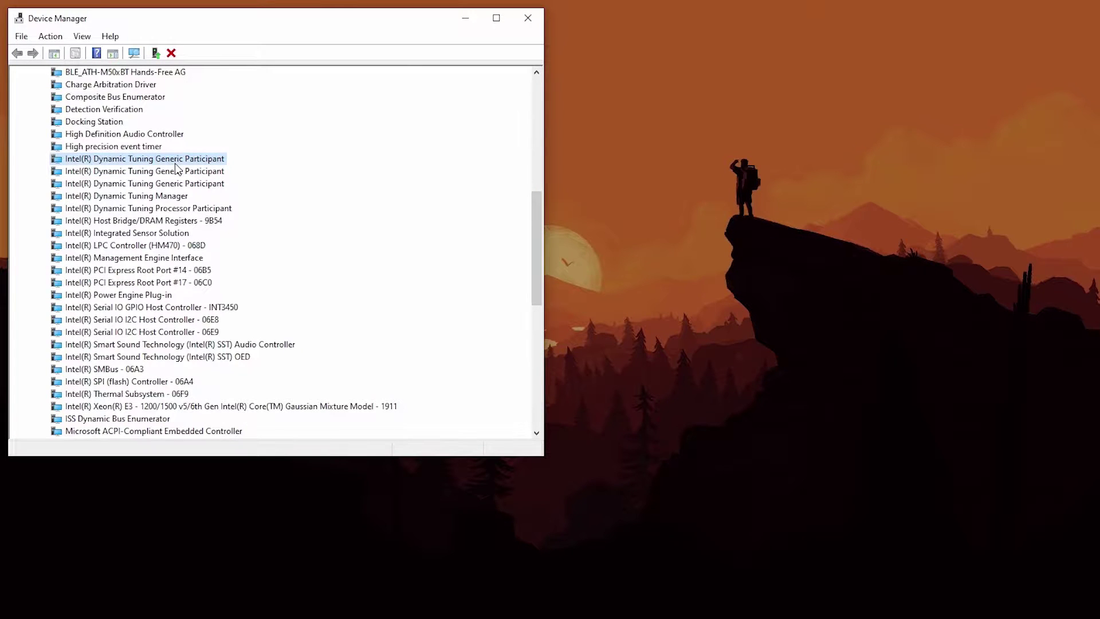
{"action": "right_click", "coordinate": [174, 164]}
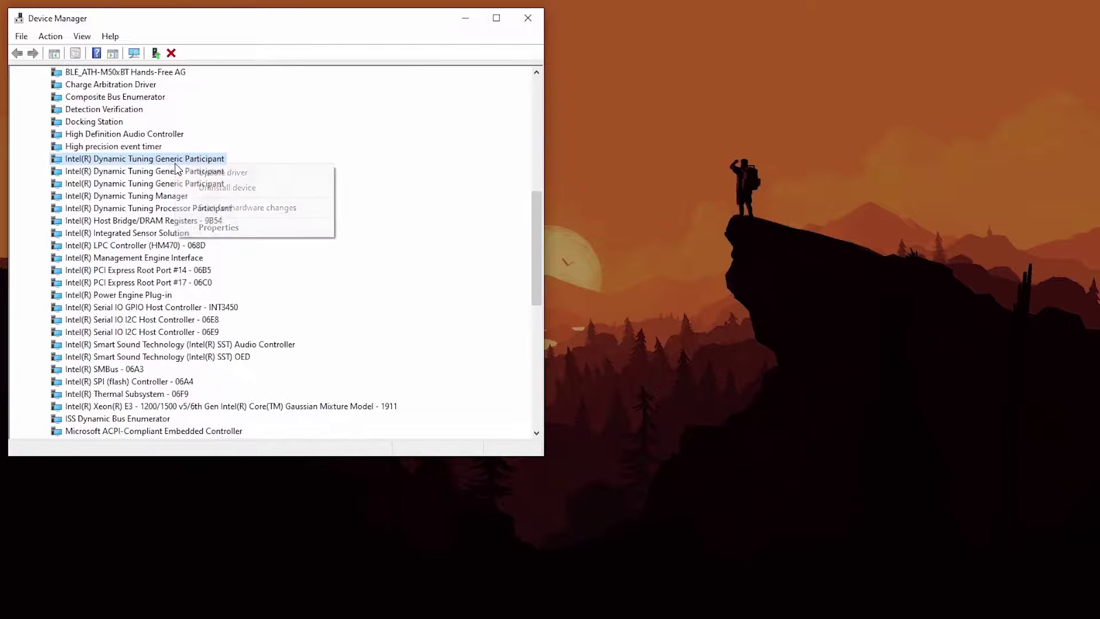
Uninstall the Dynamic Tuning Generic Participant and the next Dynamic Tuning devices, deleting their driver software
{"action": "left_click", "coordinate": [209, 188]}
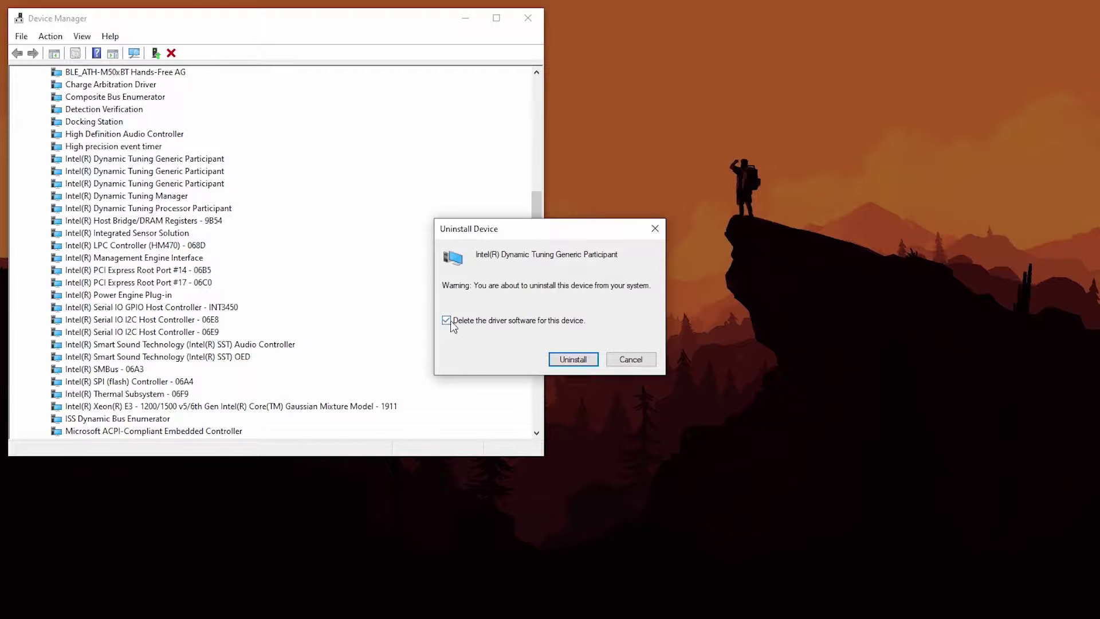
{"action": "left_click", "coordinate": [573, 359]}
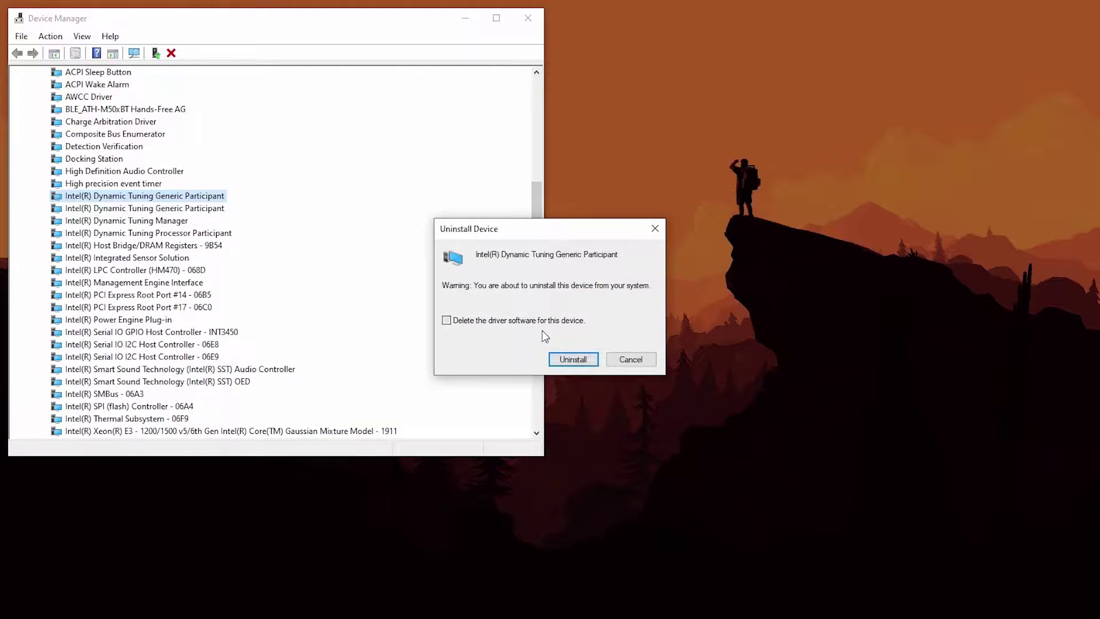
{"action": "left_click", "coordinate": [573, 359]}
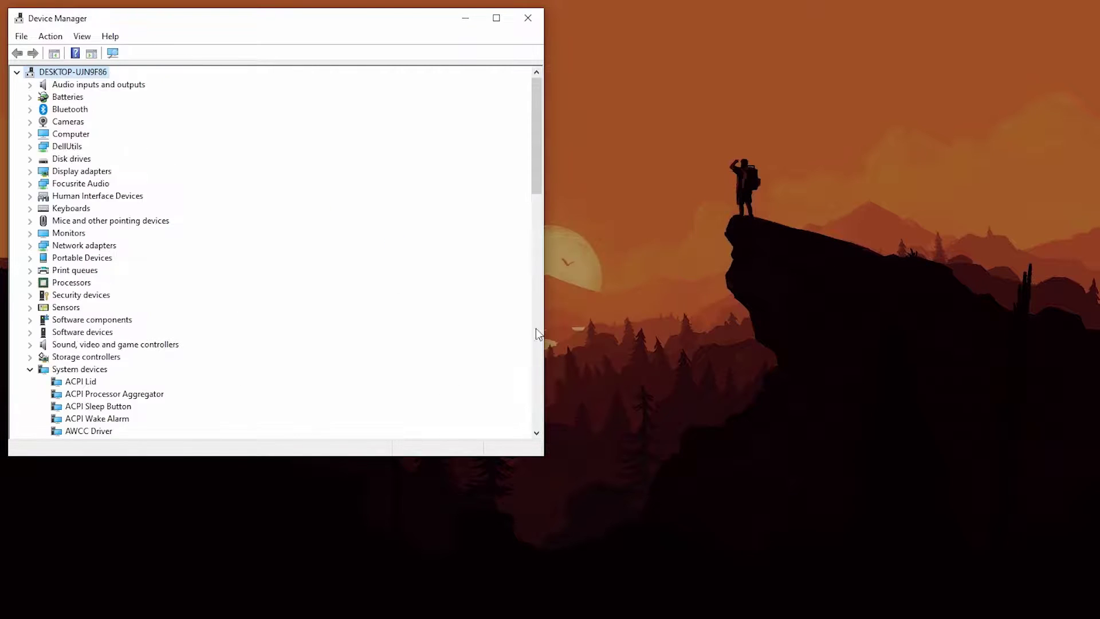
{"action": "scroll", "coordinate": [275, 252], "scroll_direction": "down", "scroll_amount": 10}
{"action": "right_click", "coordinate": [187, 123]}
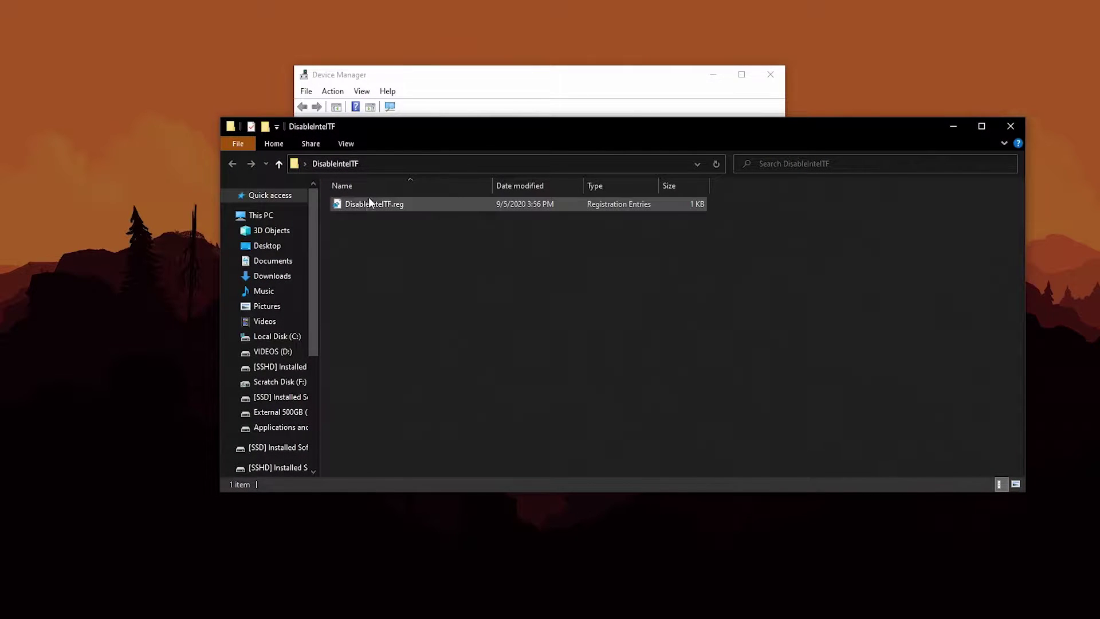
{"action": "left_click", "coordinate": [370, 199]}
Edit DisableIntelTF.reg in Notepad and place it to the right of Device Manager at top-left
{"action": "right_click", "coordinate": [373, 204]}
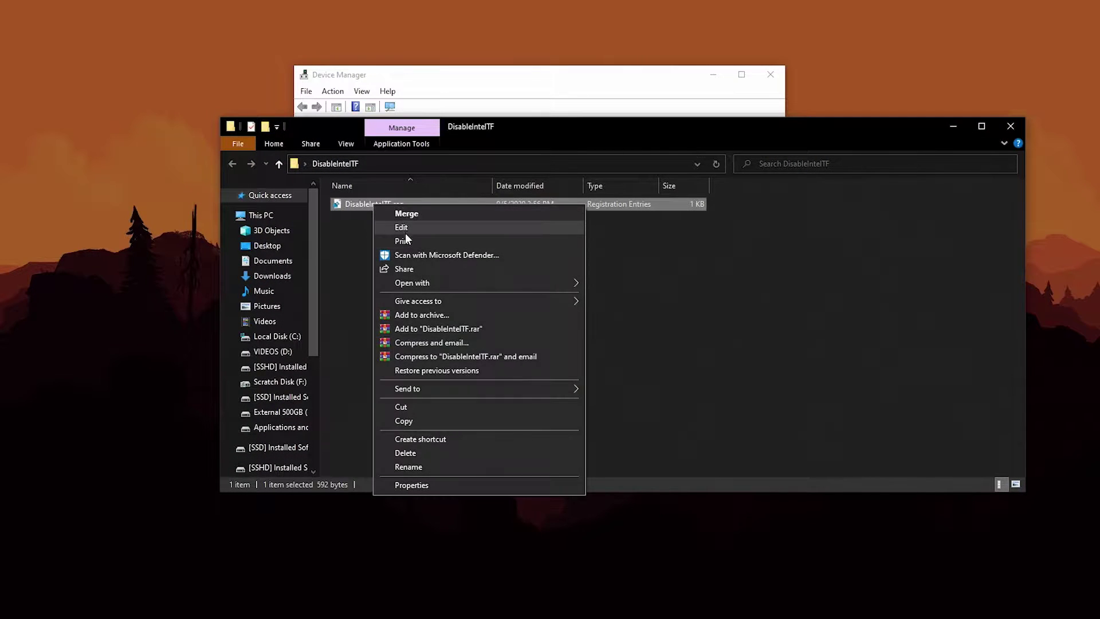
{"action": "left_click", "coordinate": [406, 231]}
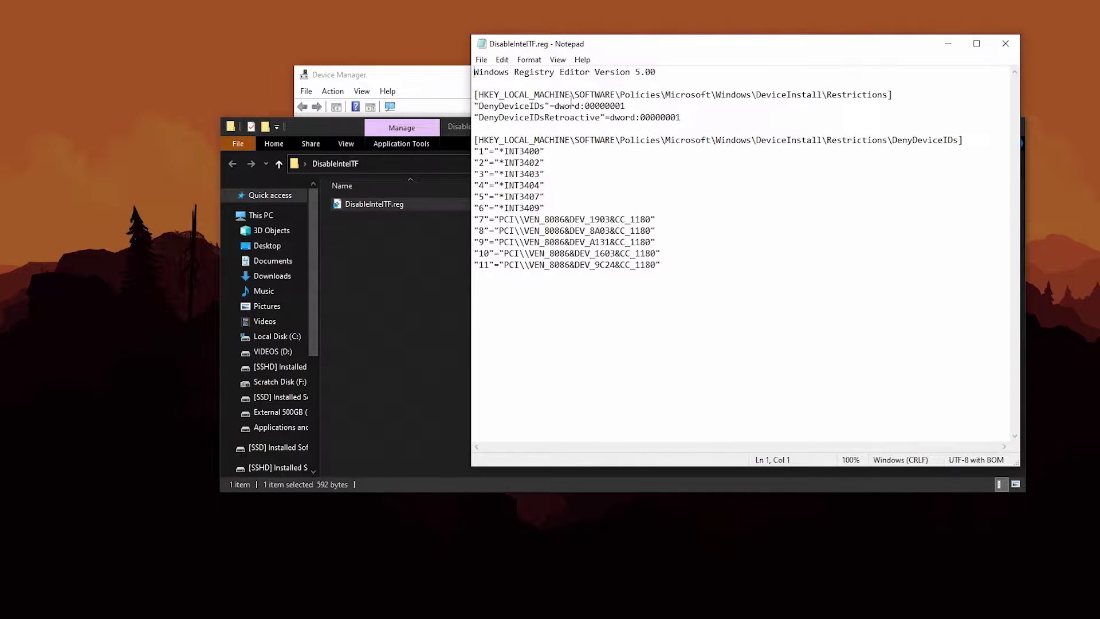
{"action": "left_click_drag", "start_coordinate": [756, 46], "coordinate": [687, 31]}
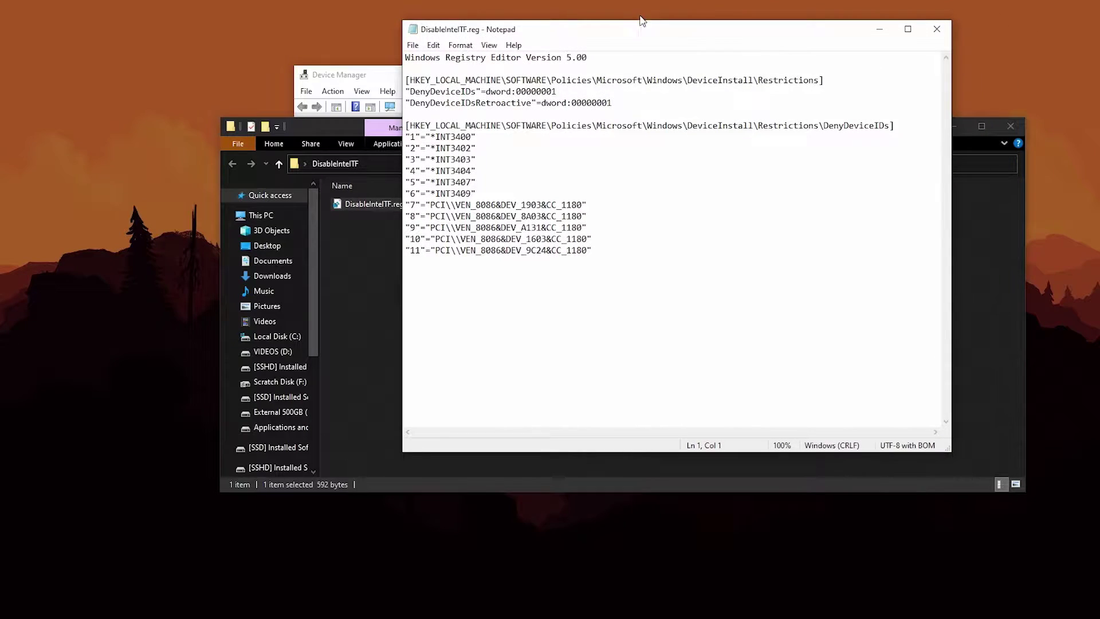
{"action": "left_click", "coordinate": [342, 128]}
{"action": "left_click", "coordinate": [953, 127]}
{"action": "left_click_drag", "start_coordinate": [395, 79], "coordinate": [104, 22]}
{"action": "left_click_drag", "start_coordinate": [566, 37], "coordinate": [657, 25]}
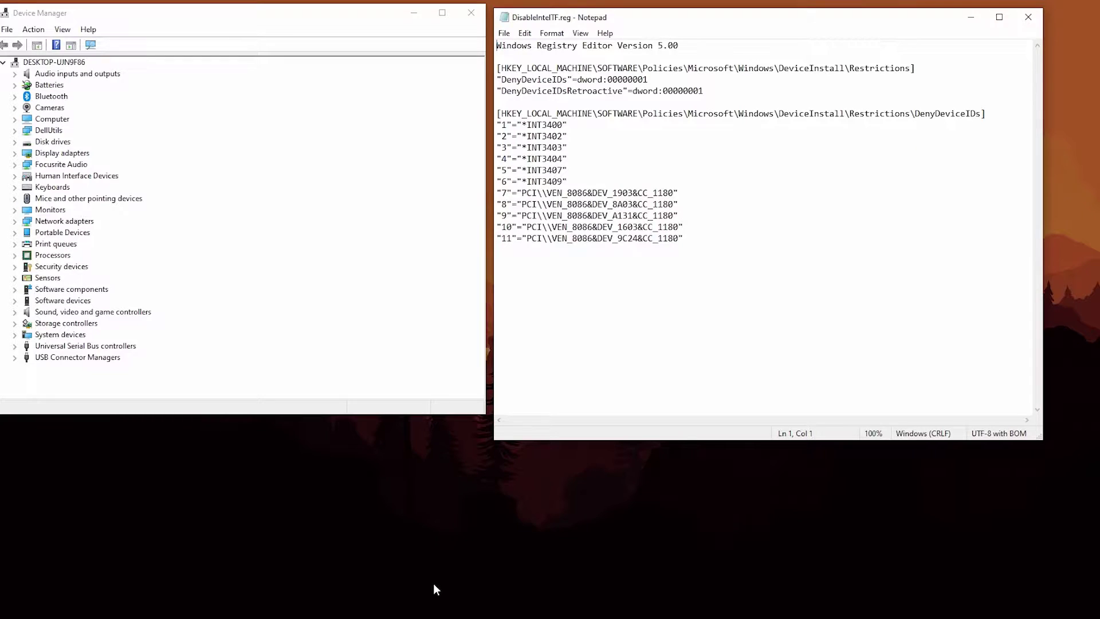
Launch regedit as administrator from Win+R and position it beside the .reg file text
{"action": "key", "text": "super+r"}
{"action": "type", "text": "reg"}
{"action": "key", "text": "Return"}
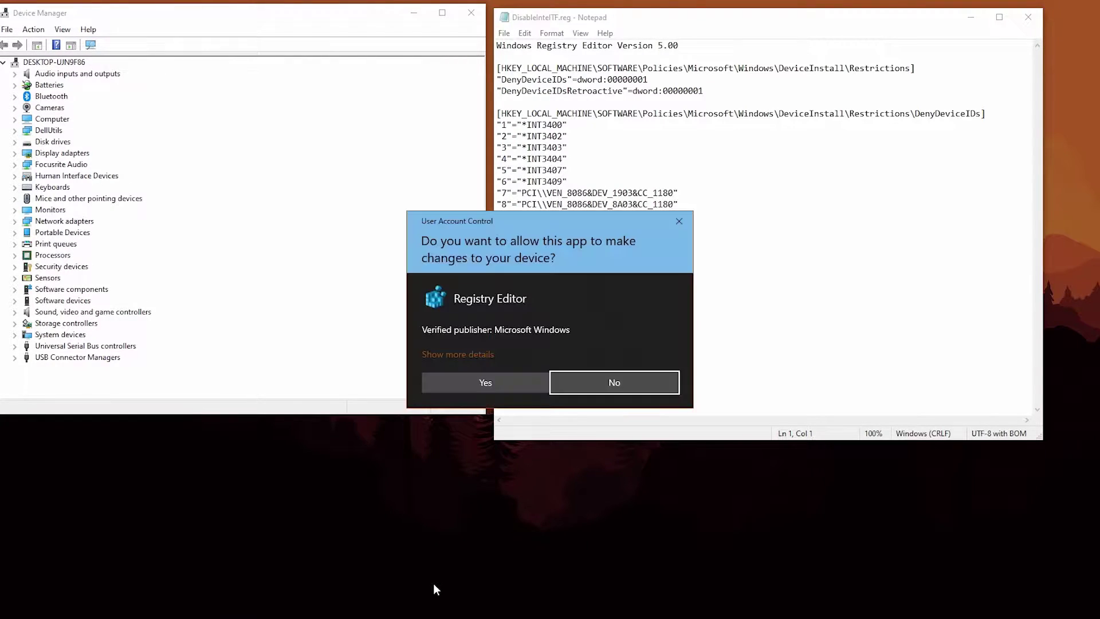
{"action": "left_click", "coordinate": [461, 389]}
{"action": "left_click_drag", "start_coordinate": [627, 151], "coordinate": [262, 218]}
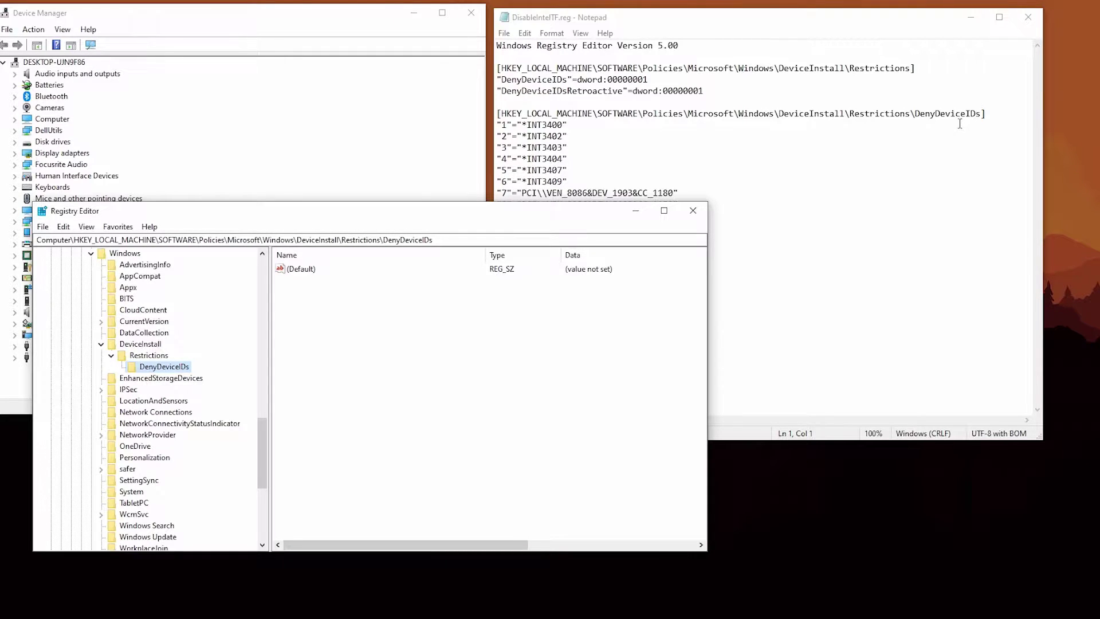
{"action": "left_click", "coordinate": [853, 175]}
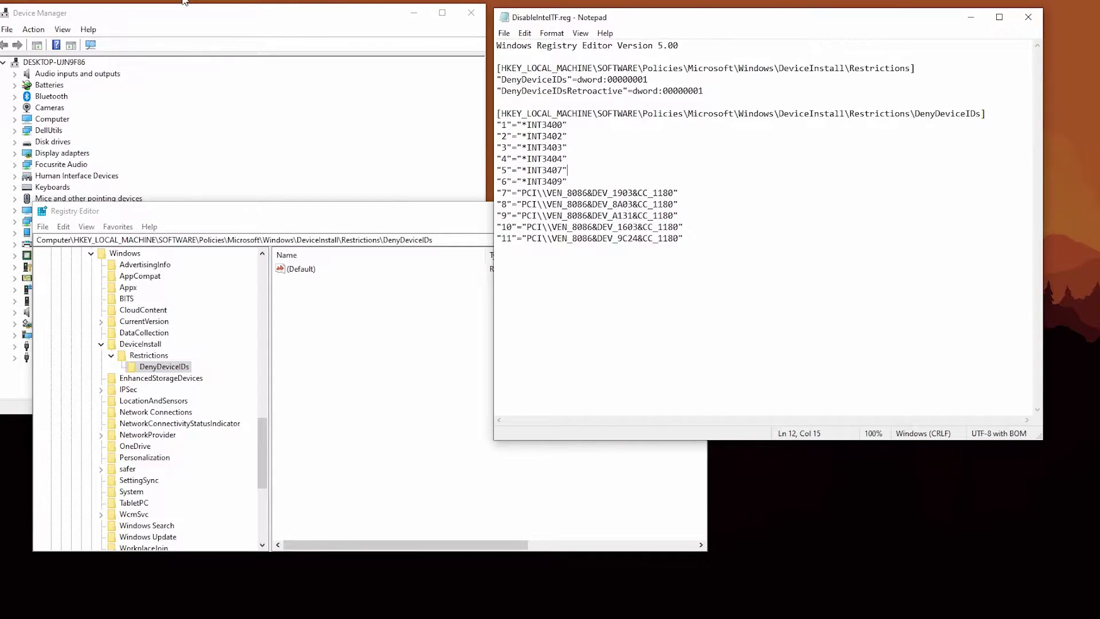
Merge DisableIntelTF.reg into the registry, approving UAC and the add-values confirmation
{"action": "left_click", "coordinate": [194, 611]}
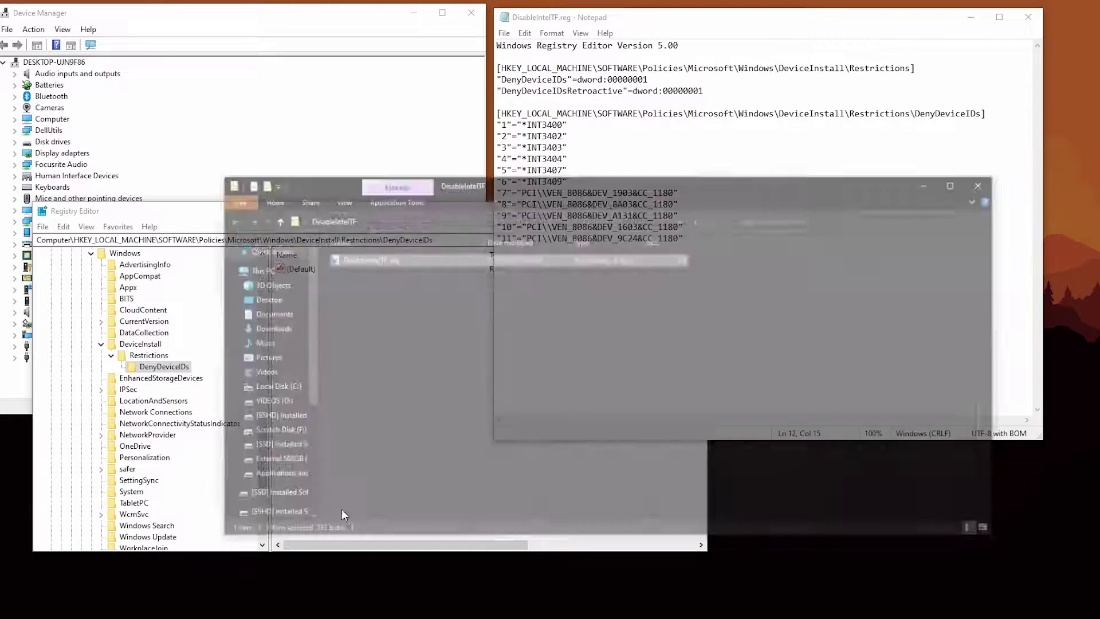
{"action": "right_click", "coordinate": [330, 205]}
{"action": "left_click", "coordinate": [393, 212]}
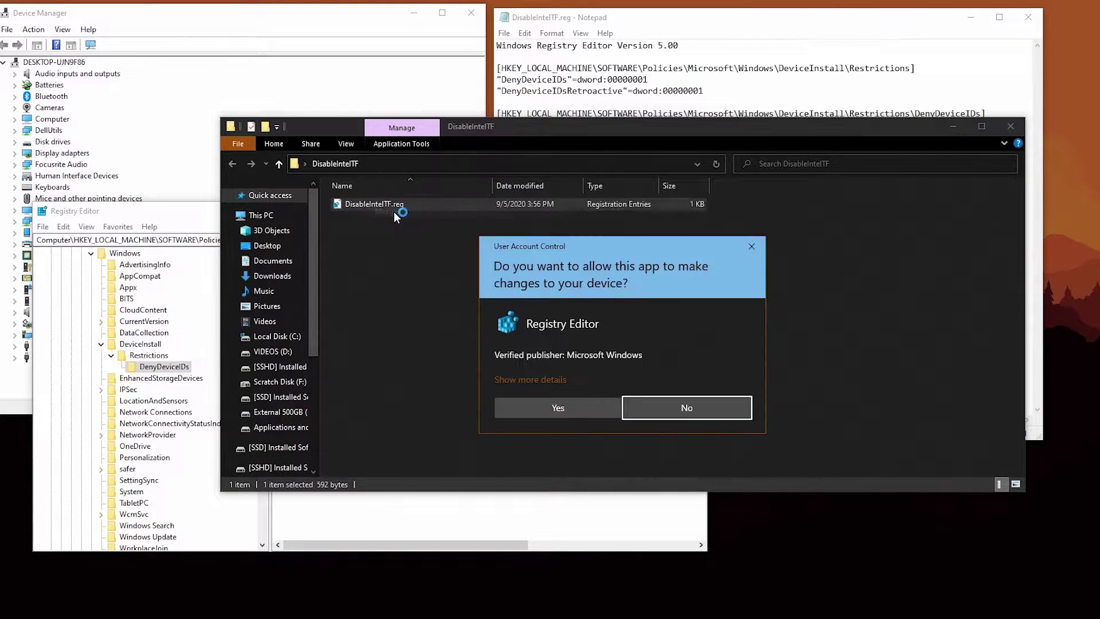
{"action": "left_click", "coordinate": [584, 412]}
{"action": "left_click", "coordinate": [646, 322]}
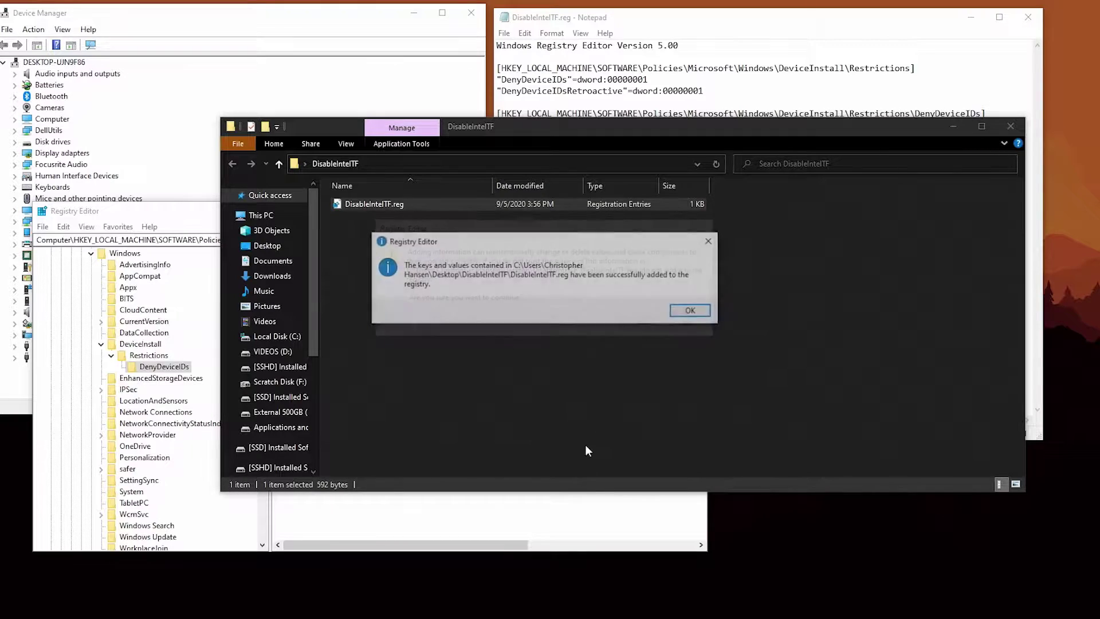
{"action": "left_click", "coordinate": [692, 313]}
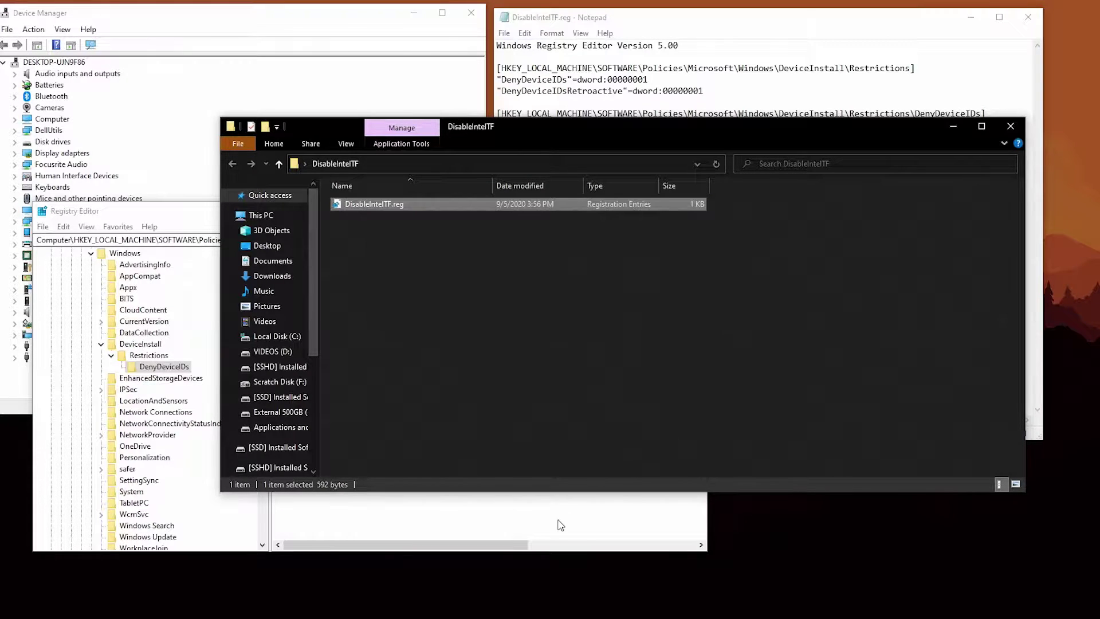
Review the eleven new blocked device IDs under DenyDeviceIDs in Registry Editor
{"action": "left_click", "coordinate": [193, 216]}
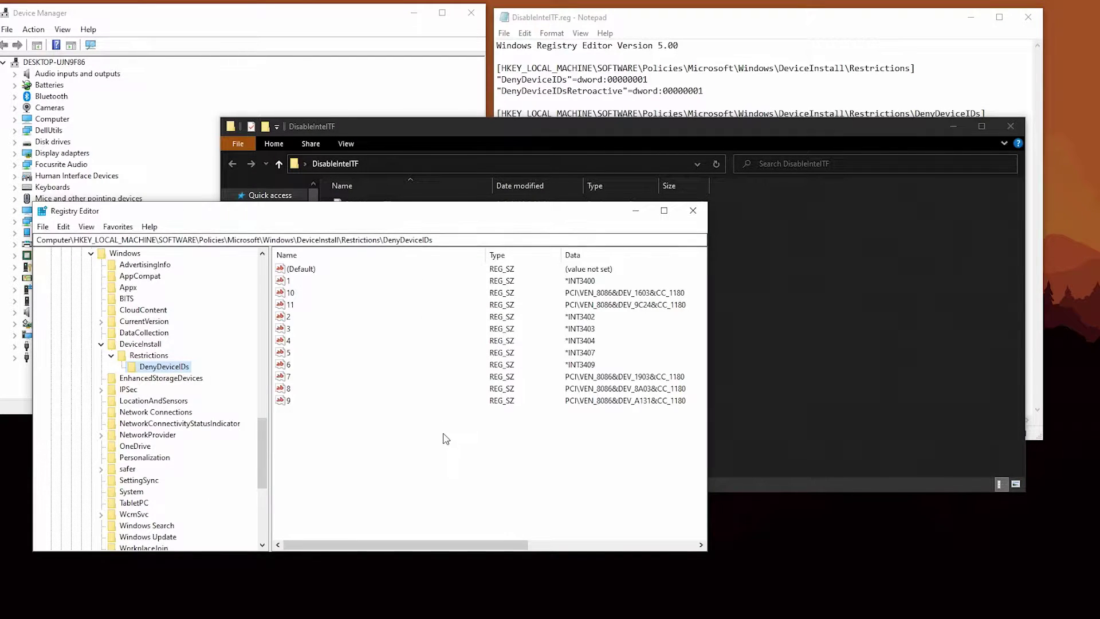
{"action": "left_click_drag", "start_coordinate": [458, 463], "coordinate": [284, 276]}
{"action": "left_click", "coordinate": [426, 523]}
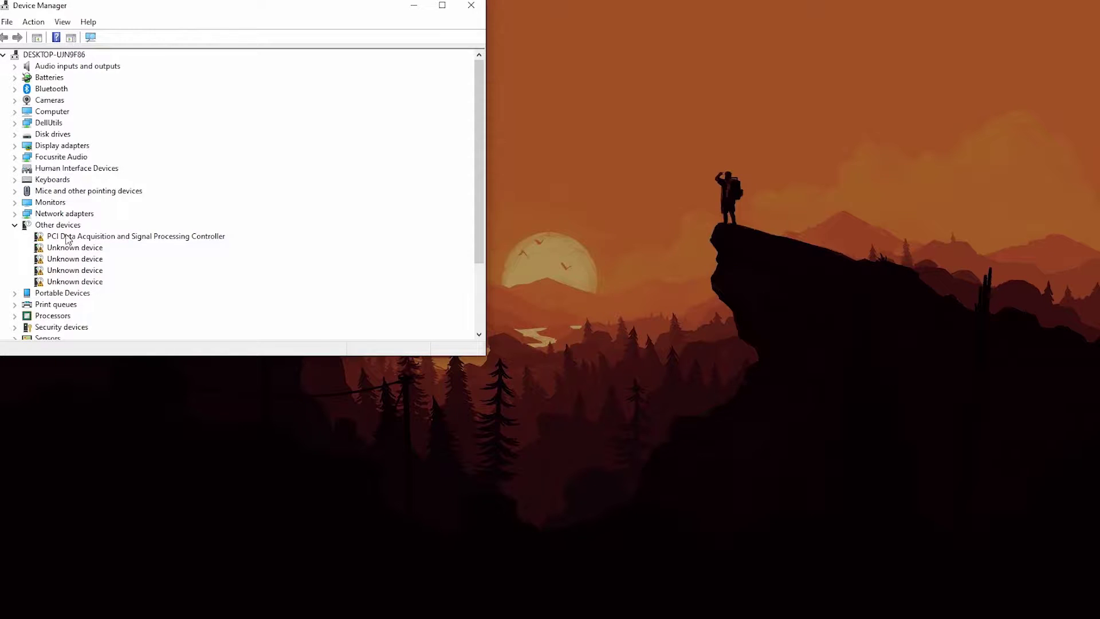
Show the PCI Data Acquisition controller's Hardware Ids in its Properties Details tab
{"action": "left_click_drag", "start_coordinate": [197, 7], "coordinate": [434, 16]}
{"action": "right_click", "coordinate": [359, 245]}
{"action": "left_click", "coordinate": [422, 319]}
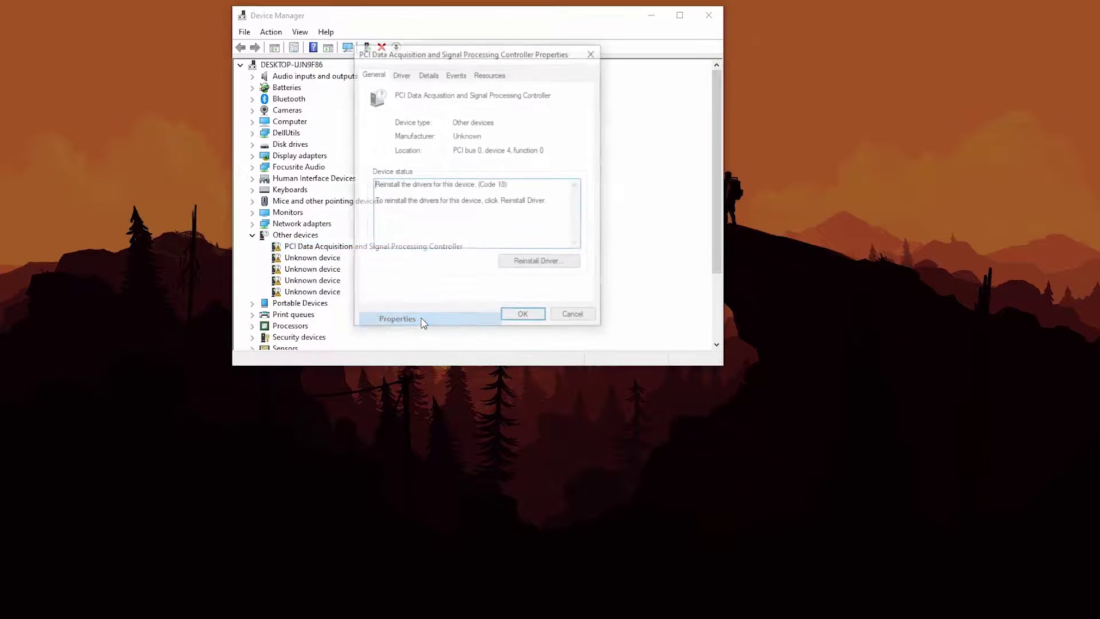
{"action": "left_click", "coordinate": [428, 73]}
{"action": "left_click", "coordinate": [437, 134]}
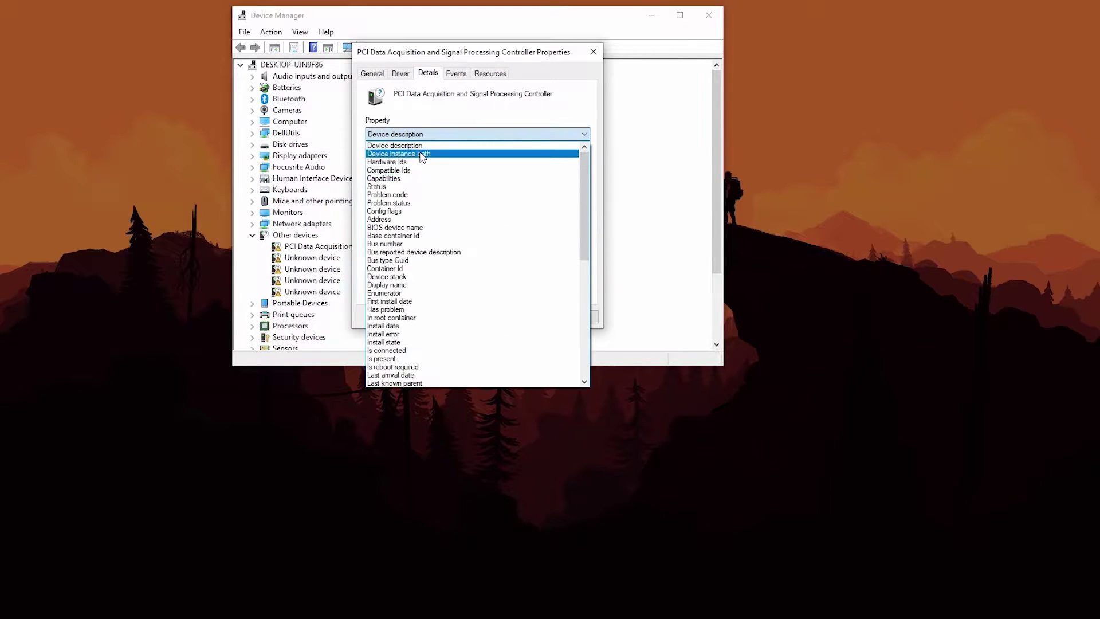
{"action": "left_click", "coordinate": [424, 154]}
{"action": "left_click", "coordinate": [450, 200]}
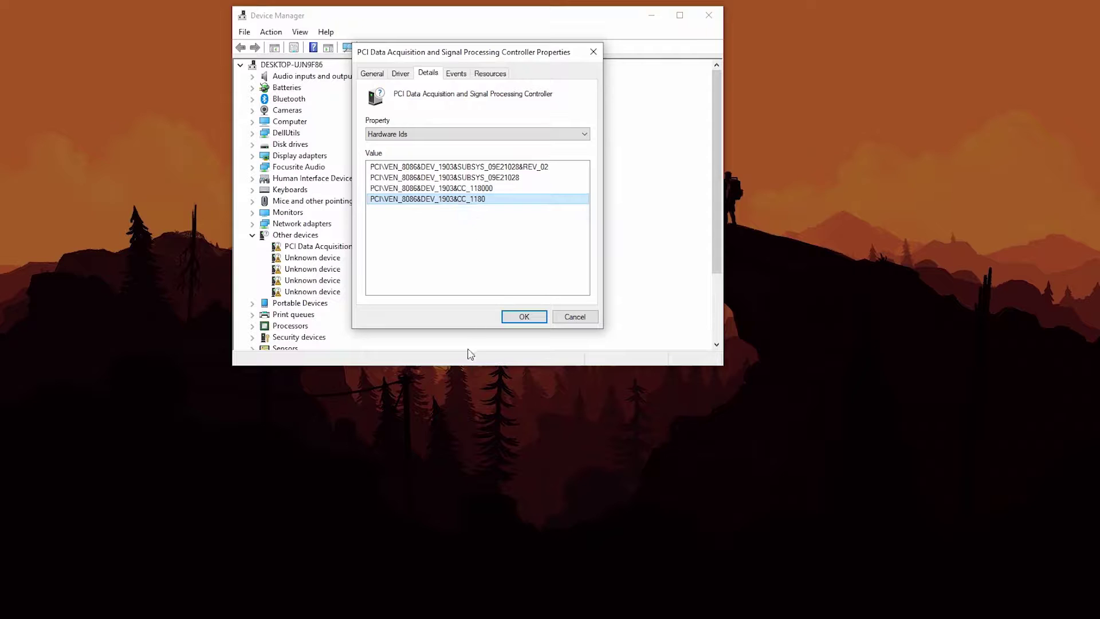
Launch regedit as administrator and arrange it beside the properties dialog to compare IDs
{"action": "key", "text": "super+r"}
{"action": "type", "text": "rege"}
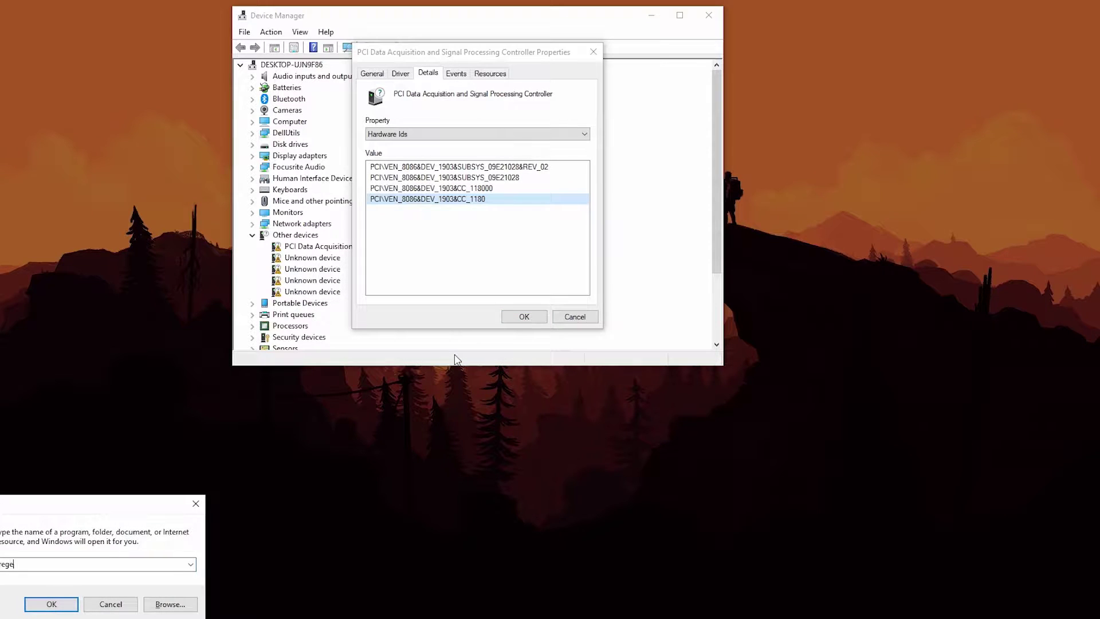
{"action": "type", "text": "dit"}
{"action": "key", "text": "Return"}
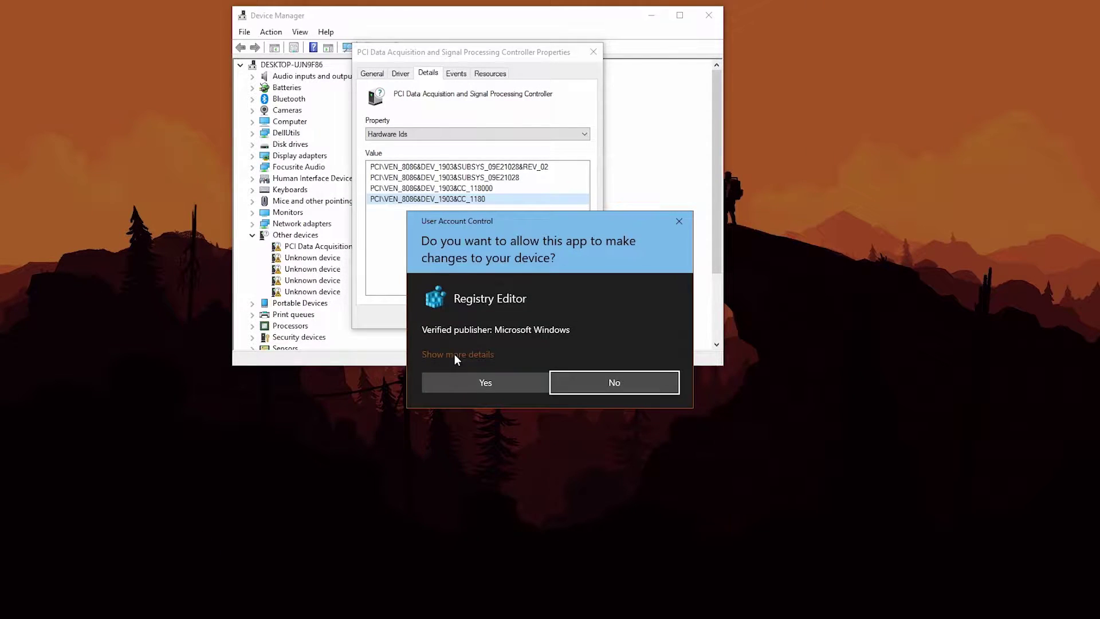
{"action": "left_click", "coordinate": [473, 381]}
{"action": "left_click_drag", "start_coordinate": [551, 27], "coordinate": [361, 132]}
{"action": "left_click_drag", "start_coordinate": [402, 47], "coordinate": [778, 81]}
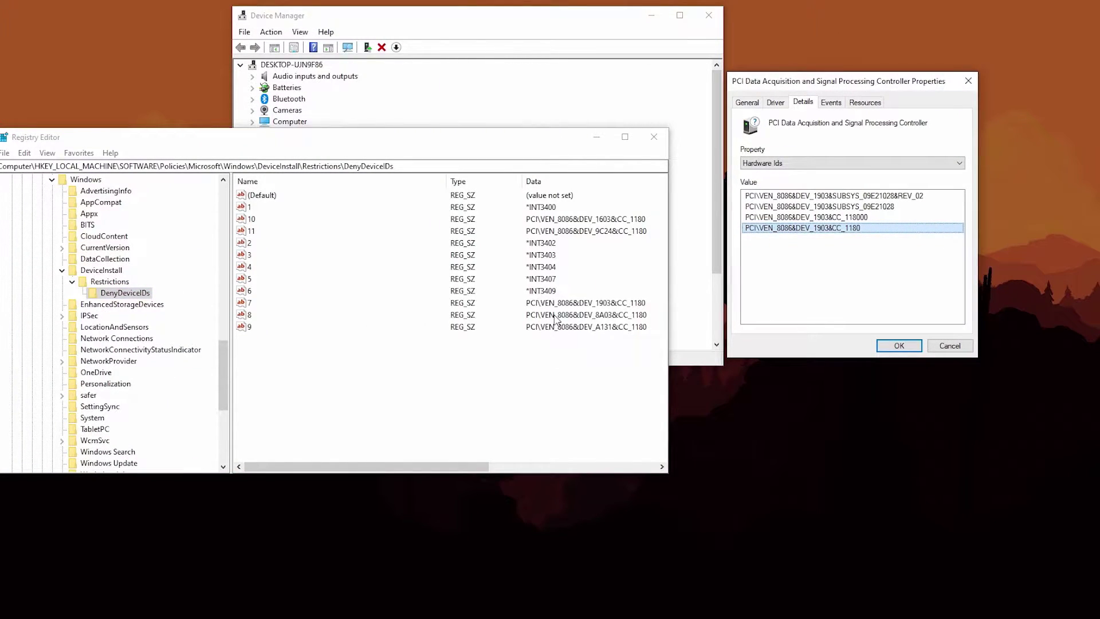
{"action": "left_click", "coordinate": [561, 313]}
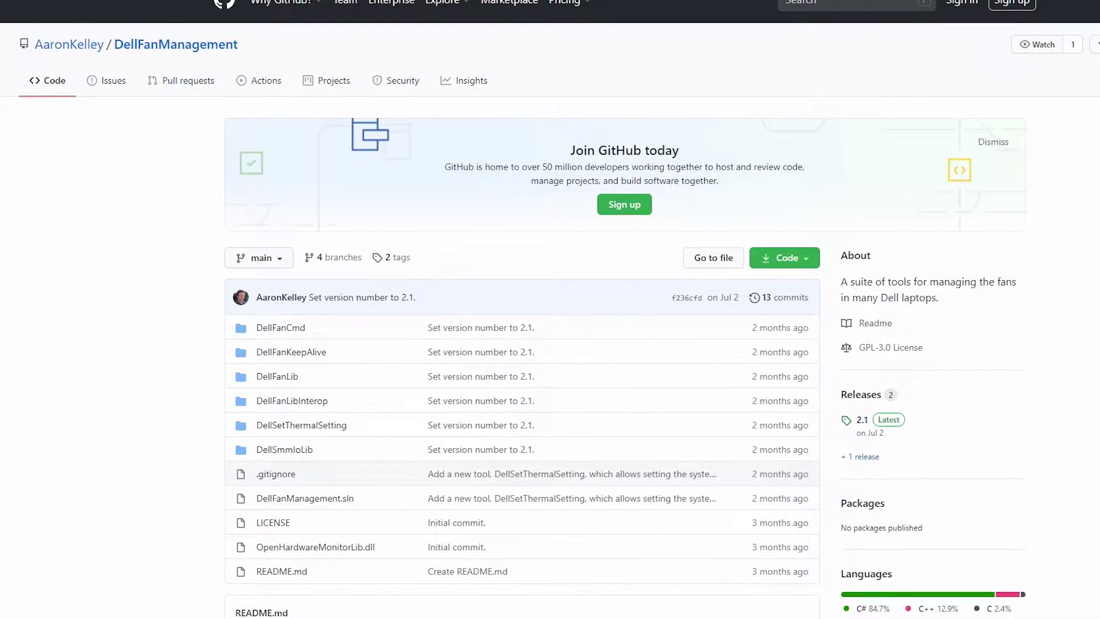
Download DellFanCmd-2.1.zip from the assets of the DellFanManagement 2.1 release
{"action": "scroll", "coordinate": [550, 310], "scroll_direction": "down", "scroll_amount": 3}
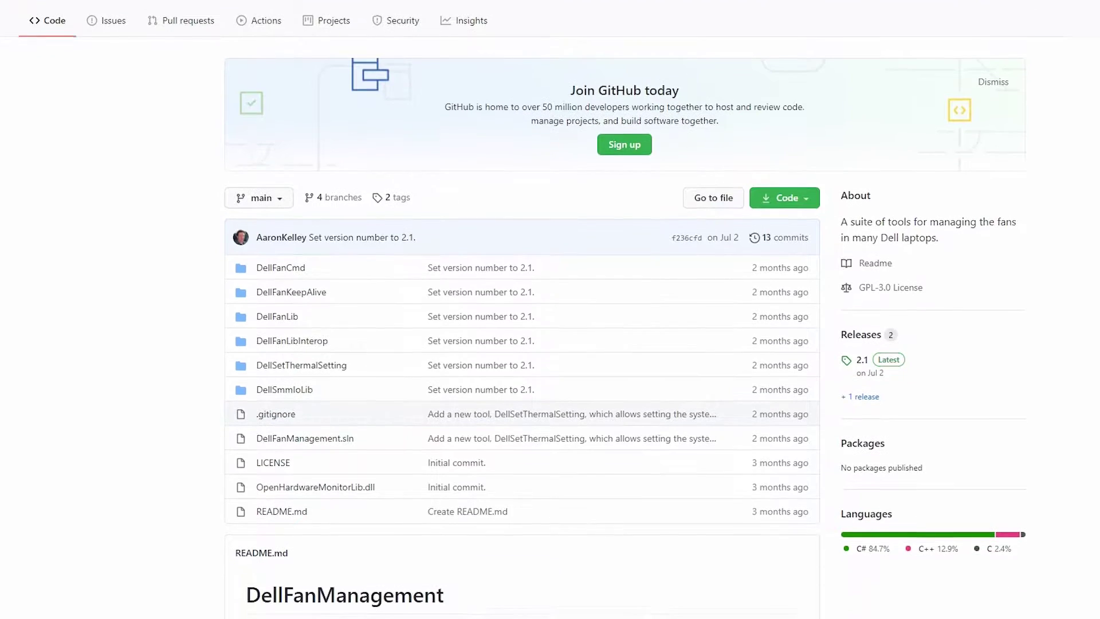
{"action": "scroll", "coordinate": [550, 310], "scroll_direction": "down", "scroll_amount": 1}
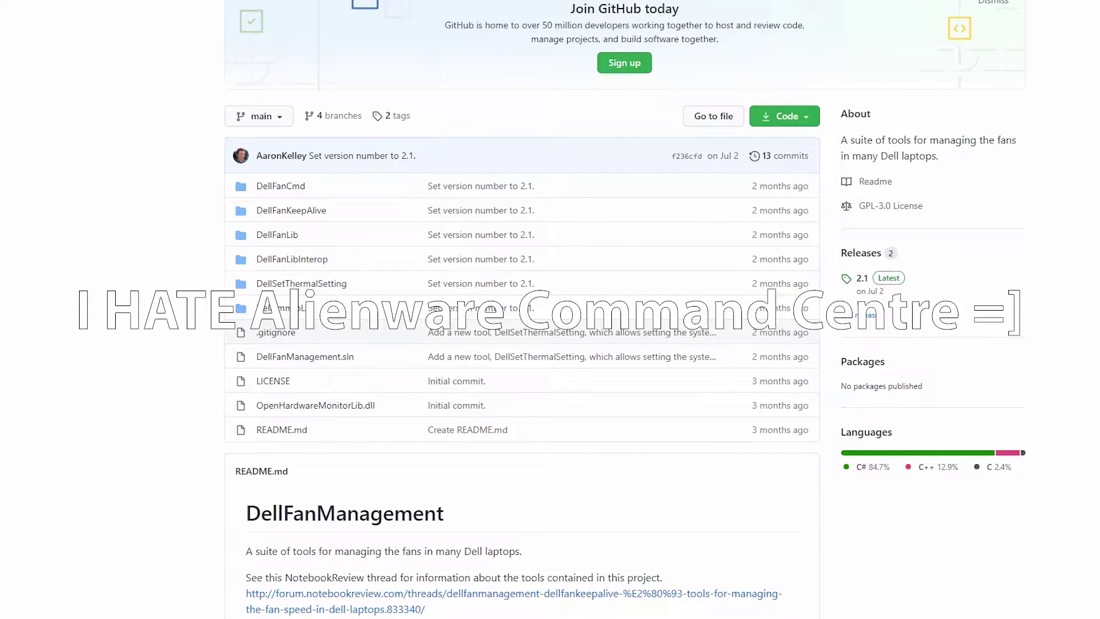
{"action": "left_click", "coordinate": [876, 261]}
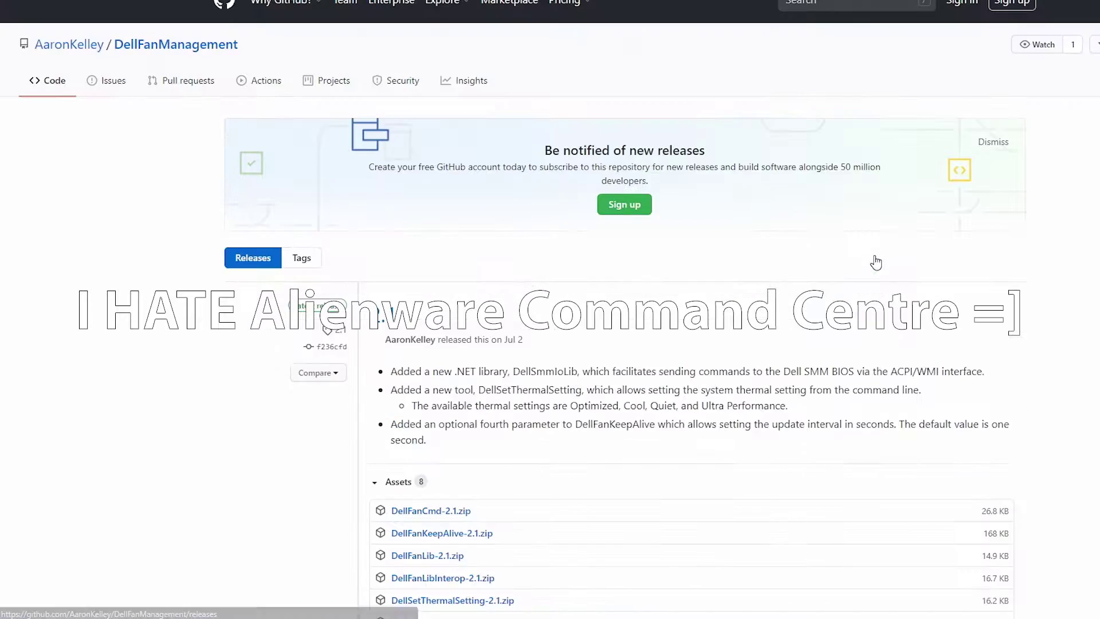
{"action": "scroll", "coordinate": [875, 261], "scroll_direction": "down", "scroll_amount": 3}
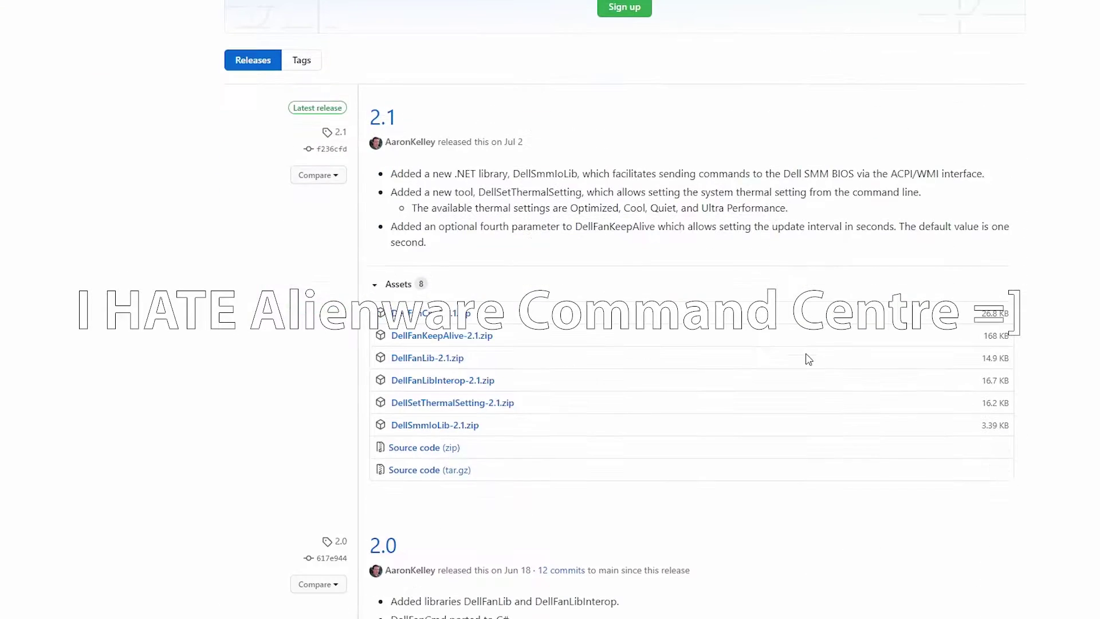
{"action": "left_click", "coordinate": [463, 317]}
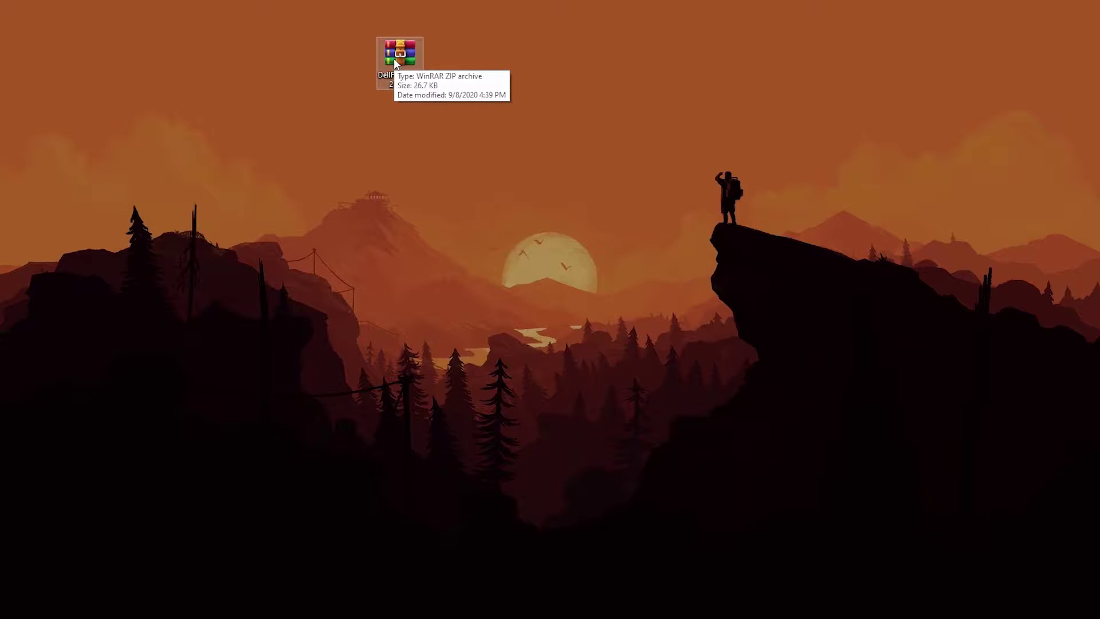
Extract DellFanCmd-2.1.zip to the desktop and select its three files
{"action": "left_click_drag", "start_coordinate": [394, 59], "coordinate": [460, 216]}
{"action": "left_click", "coordinate": [487, 222]}
{"action": "left_click", "coordinate": [595, 441]}
{"action": "key", "text": "ctrl+a"}
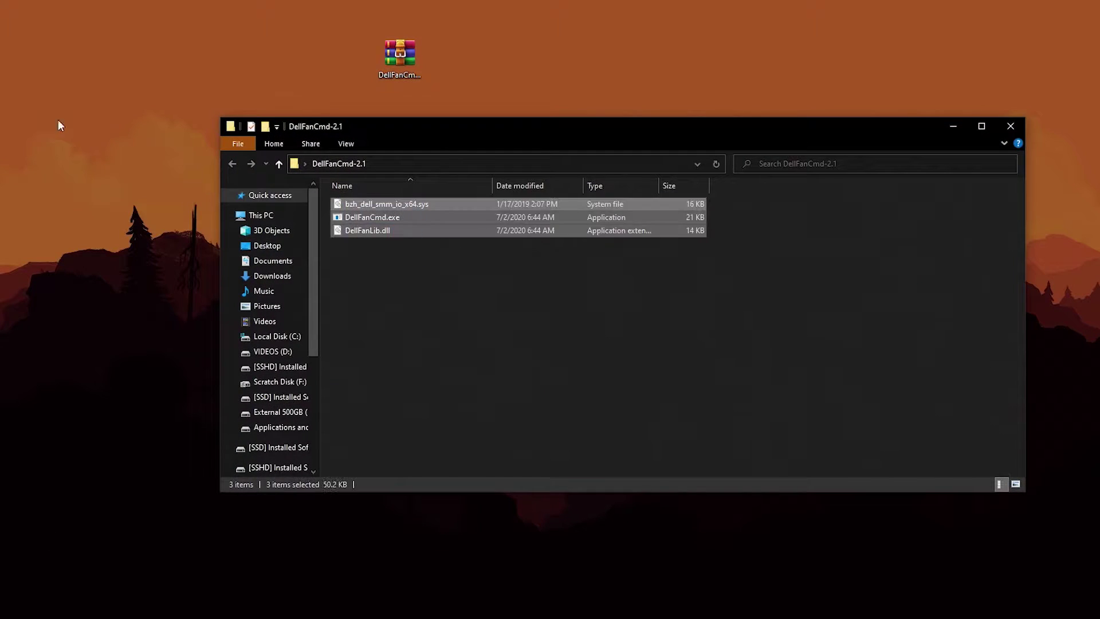
Move the three DellFanCmd files into C:\Windows\System32, replacing the existing copies
{"action": "key", "text": "super+e"}
{"action": "double_click", "coordinate": [401, 321]}
{"action": "double_click", "coordinate": [373, 381]}
{"action": "type", "text": "appp"}
{"action": "scroll", "coordinate": [417, 344], "scroll_direction": "down", "scroll_amount": 15}
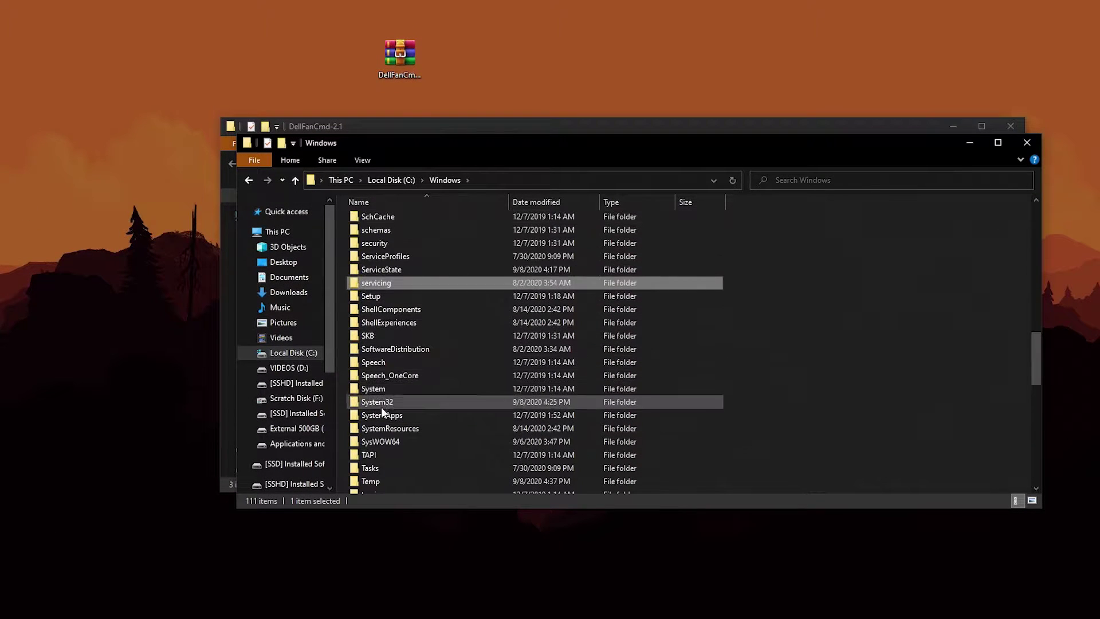
{"action": "double_click", "coordinate": [381, 406]}
{"action": "left_click_drag", "start_coordinate": [481, 127], "coordinate": [763, 102]}
{"action": "left_click_drag", "start_coordinate": [417, 135], "coordinate": [194, 130]}
{"action": "left_click_drag", "start_coordinate": [659, 191], "coordinate": [128, 362]}
{"action": "left_click", "coordinate": [224, 205]}
{"action": "left_click", "coordinate": [734, 138]}
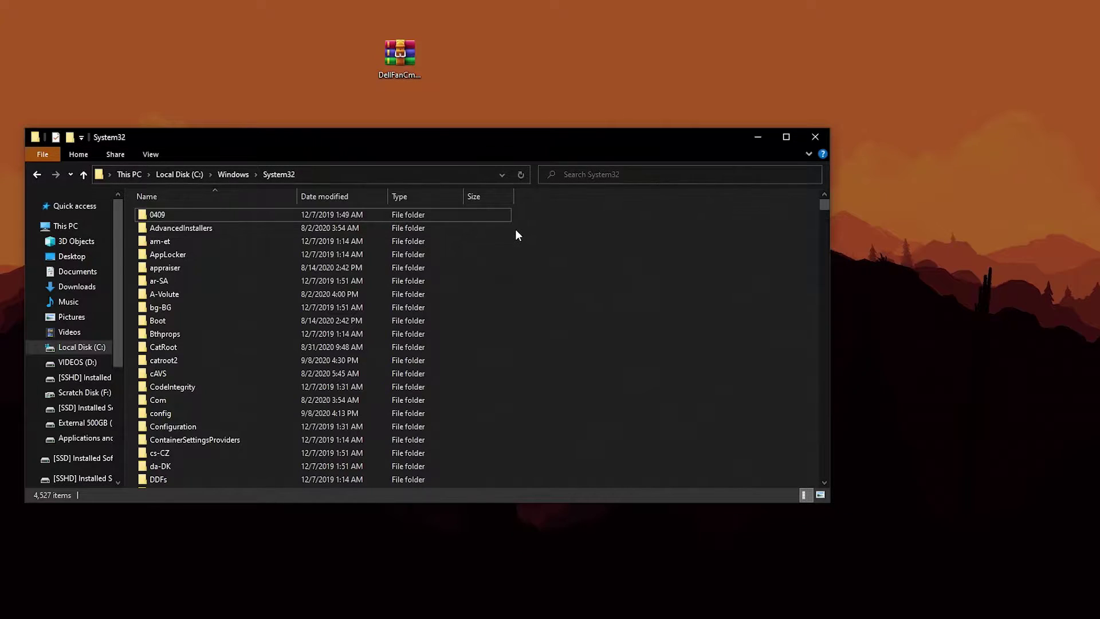
In an elevated Command Prompt, run dellfancmd ec-disable to max both fans, then ec-enable
{"action": "key", "text": "super"}
{"action": "type", "text": "cmd"}
{"action": "key", "text": "ctrl+shift+Return"}
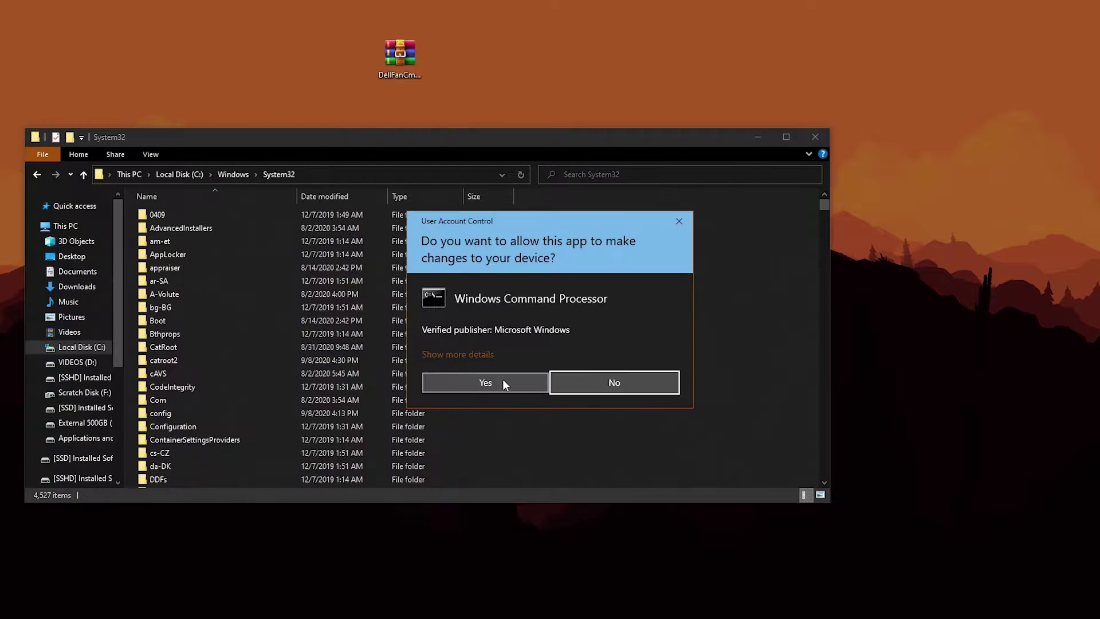
{"action": "left_click", "coordinate": [503, 380]}
{"action": "type", "text": "dellfancmd ec-disable"}
{"action": "key", "text": "Return"}
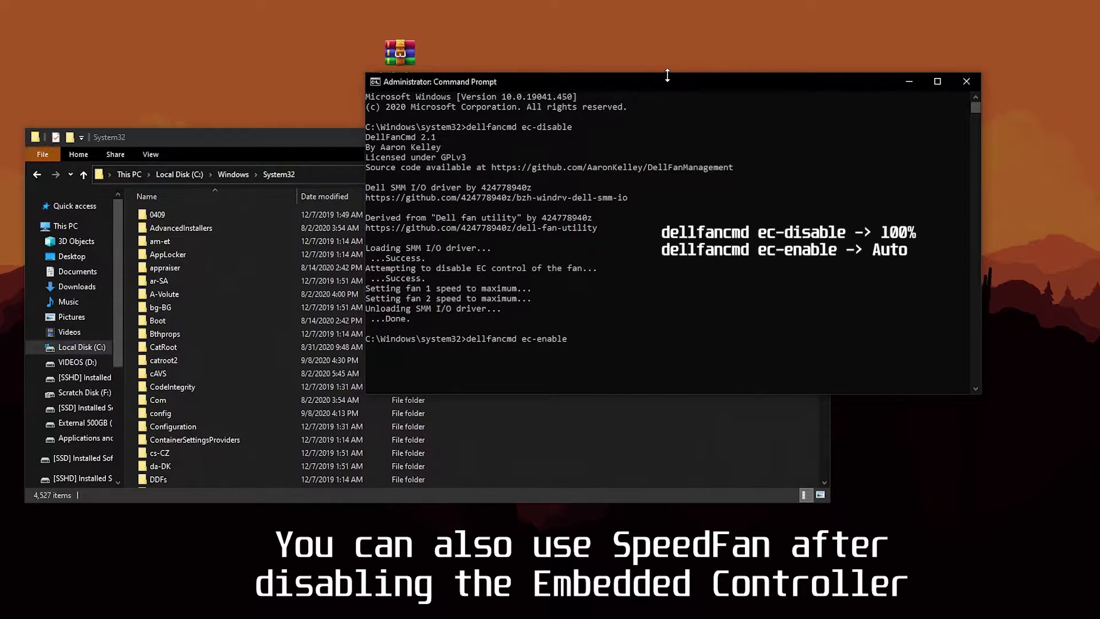
{"action": "type", "text": "dellfancmd ec-enable"}
{"action": "key", "text": "Return"}
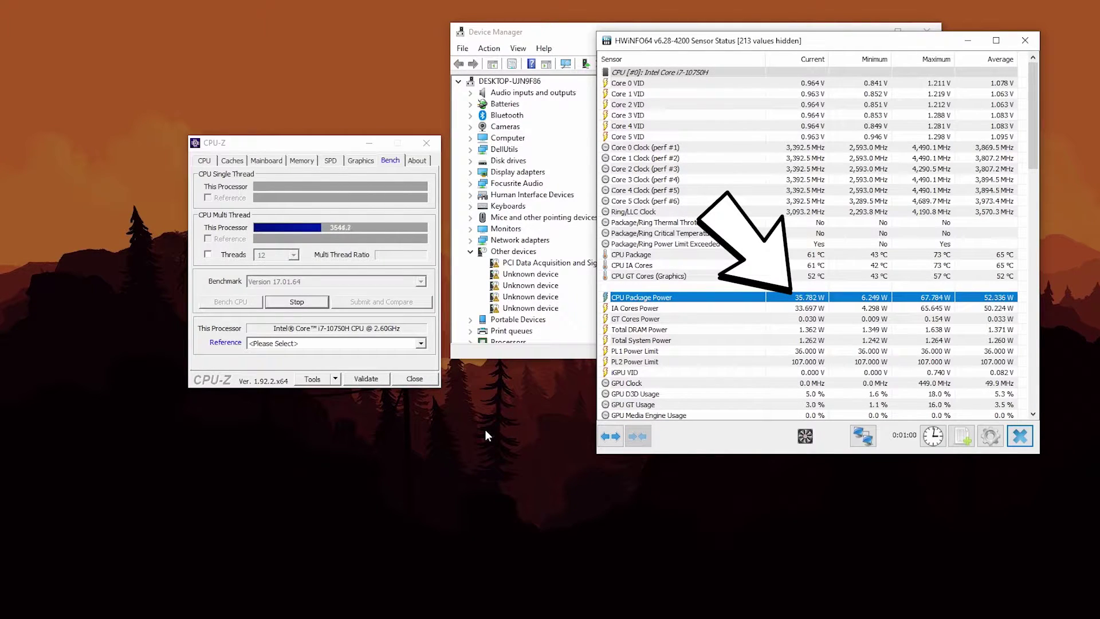
Apply the OC profile in Intel XTU, reset HWiNFO64 readings, and start the Cinebench CPU test
{"action": "key", "text": "super"}
{"action": "type", "text": "extreme tuning"}
{"action": "key", "text": "Return"}
{"action": "left_click", "coordinate": [503, 394]}
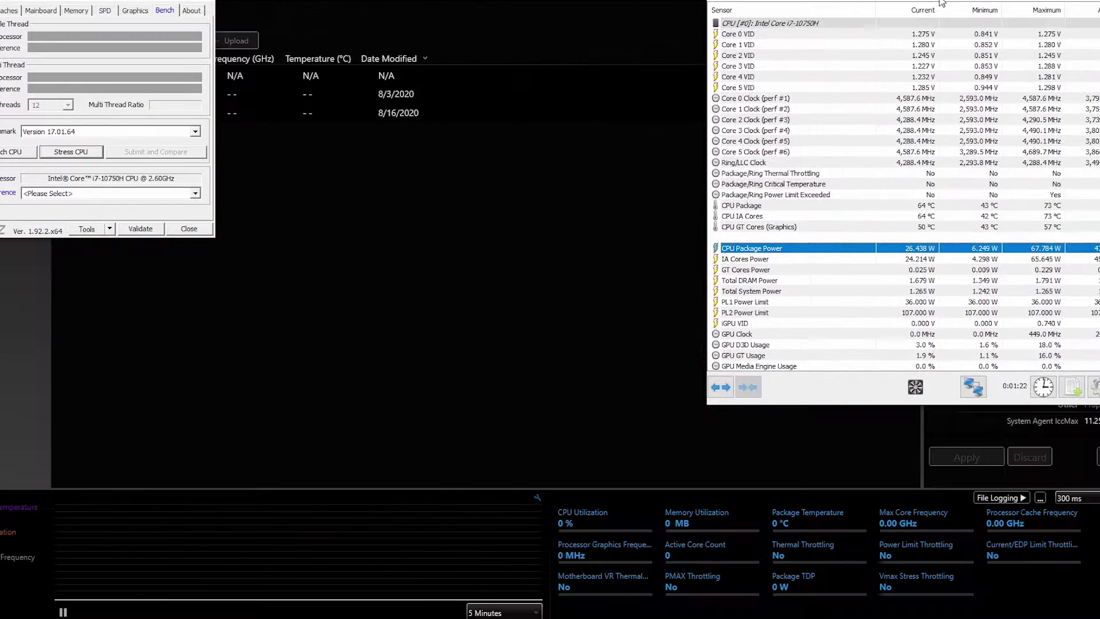
{"action": "left_click", "coordinate": [130, 115]}
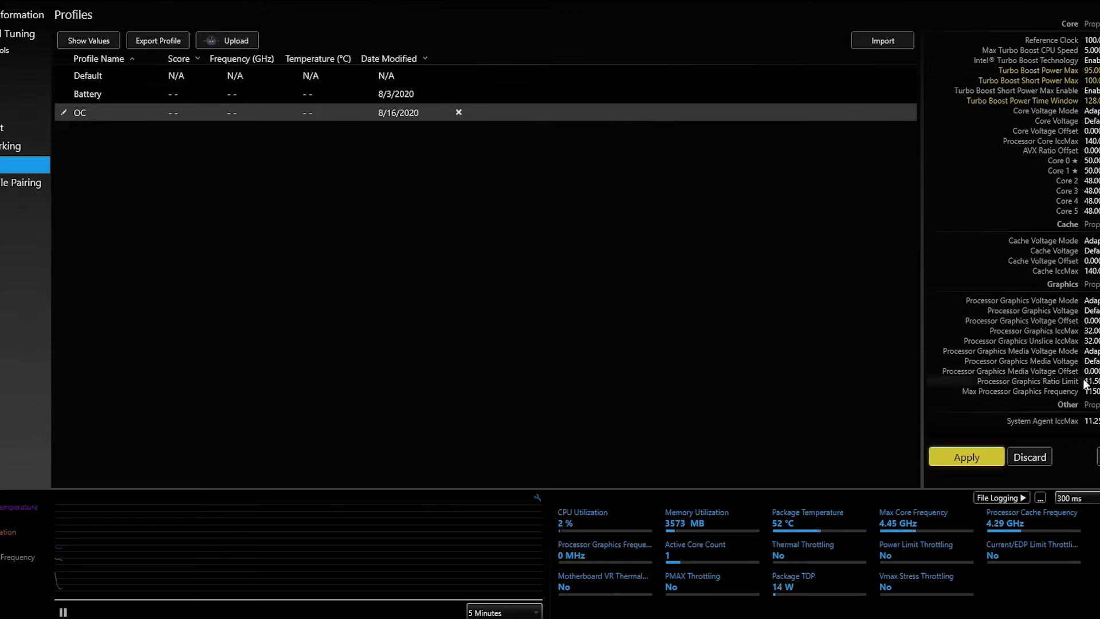
{"action": "left_click", "coordinate": [966, 456]}
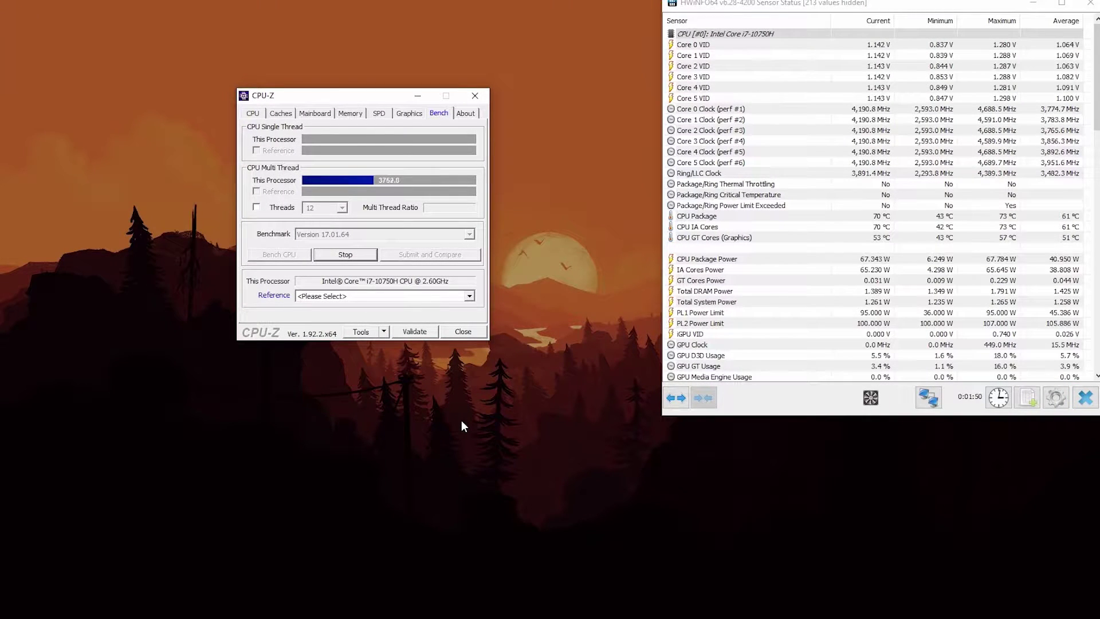
{"action": "left_click", "coordinate": [999, 398]}
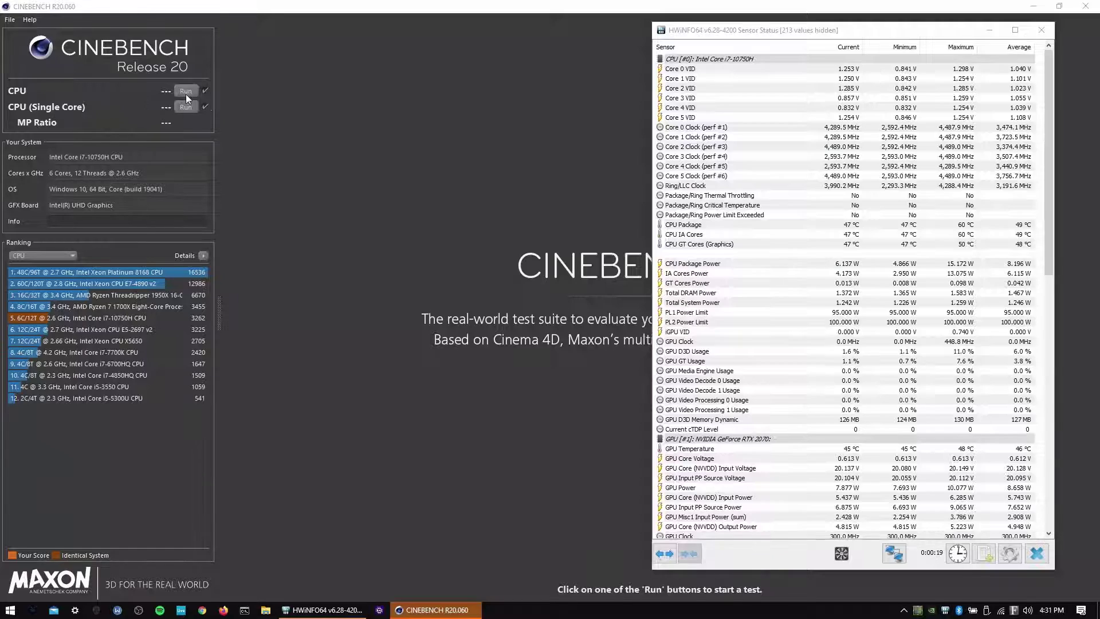
{"action": "left_click", "coordinate": [186, 90]}
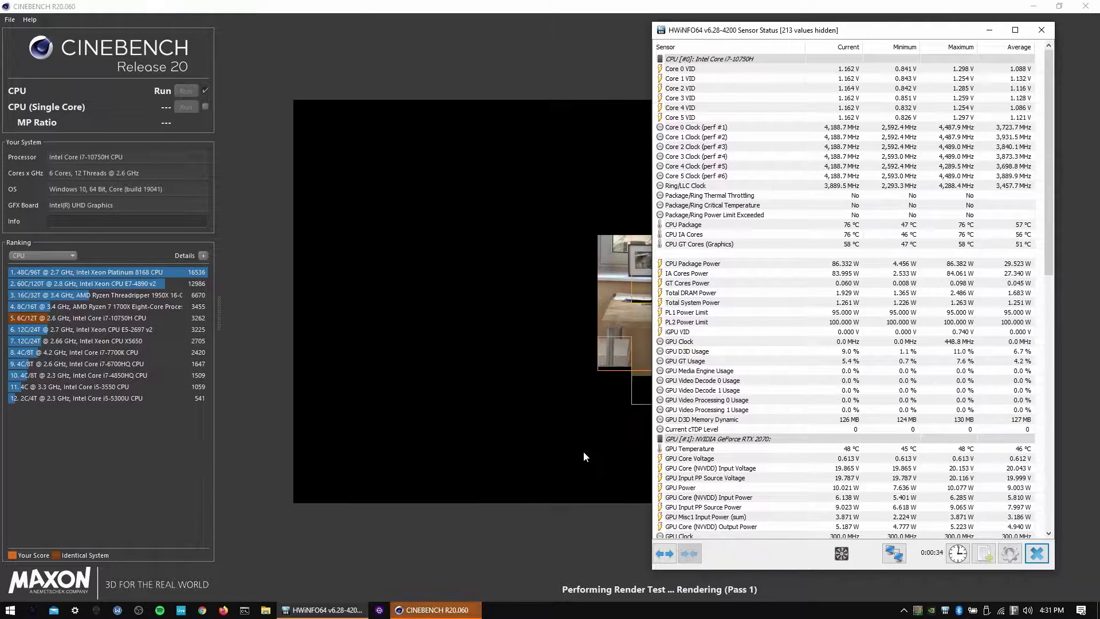